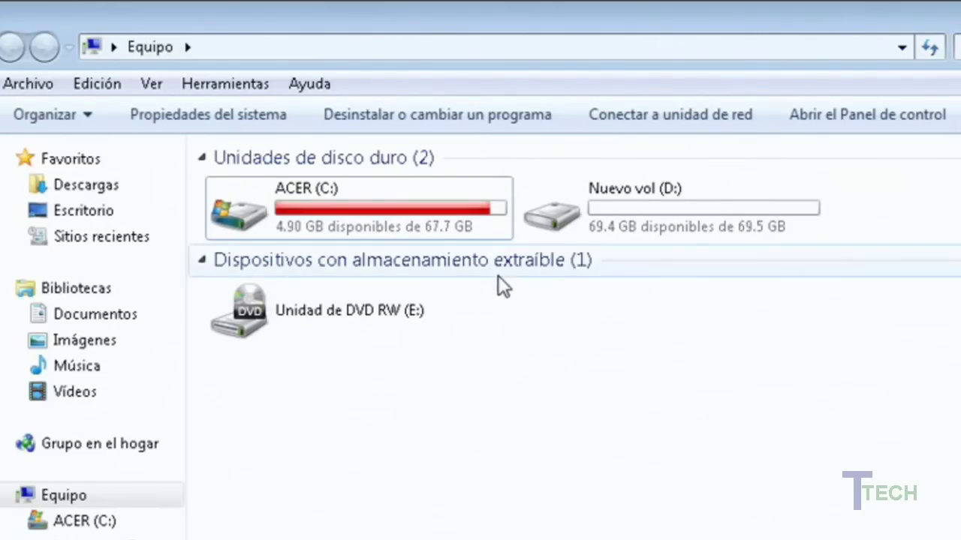
Examine the free space and total size of the ACER (C:) and Nuevo vol (D:) drives.
mouse_move(651, 199)
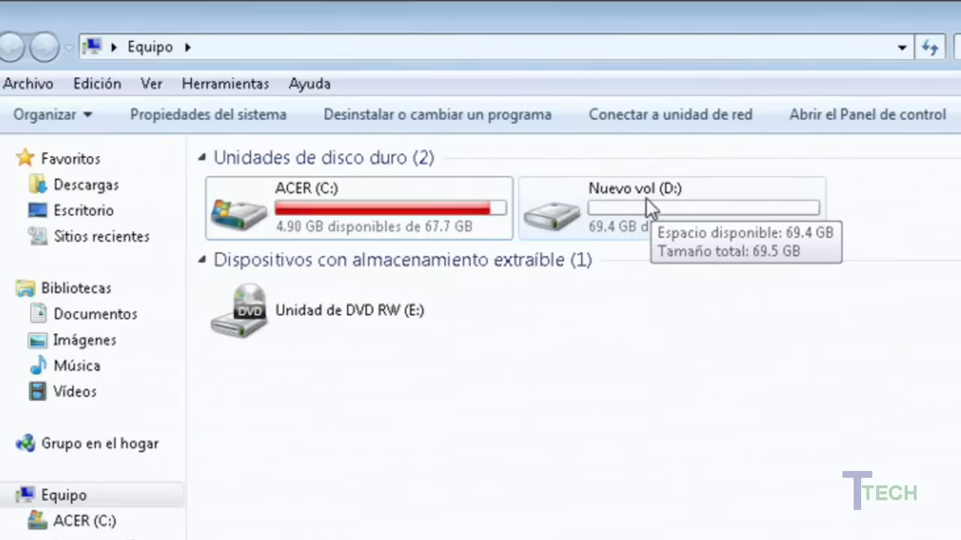
mouse_move(484, 187)
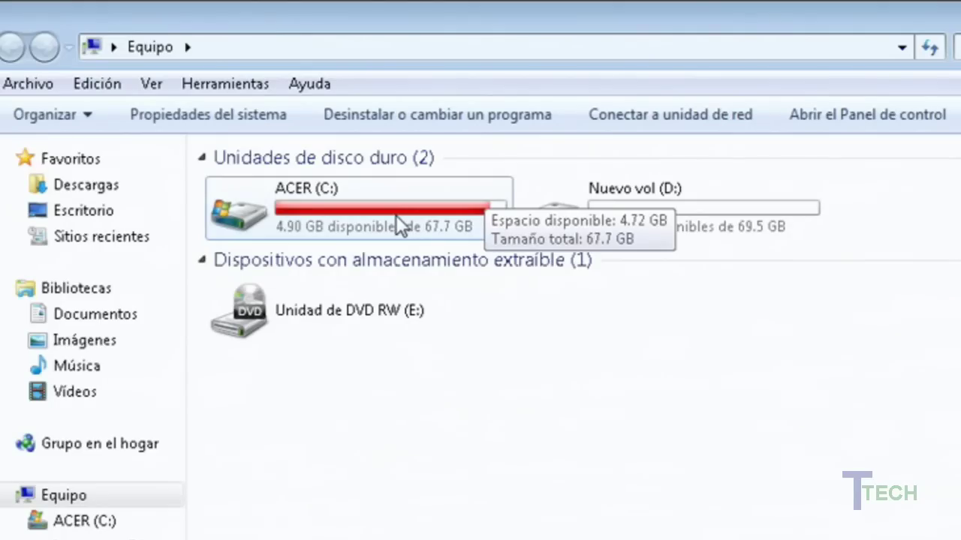
mouse_move(701, 209)
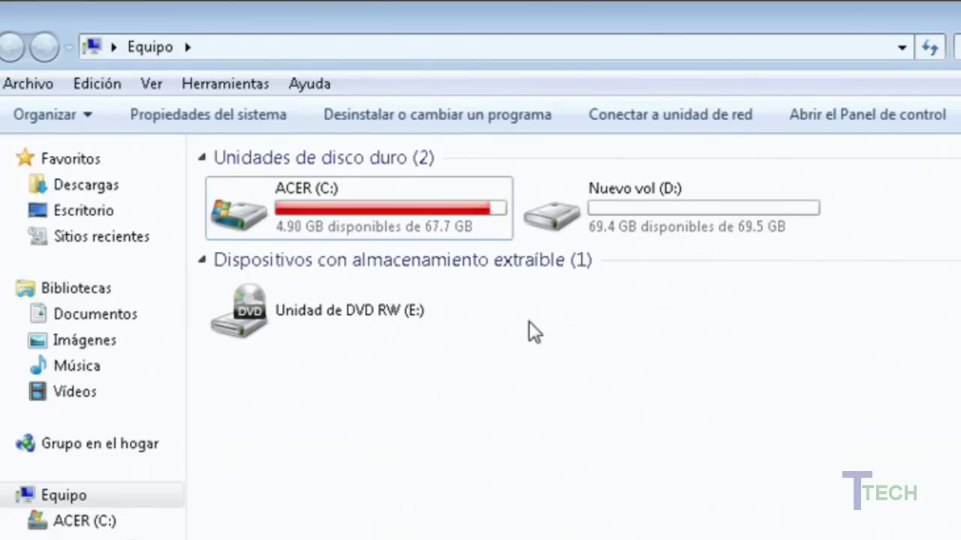
mouse_move(483, 233)
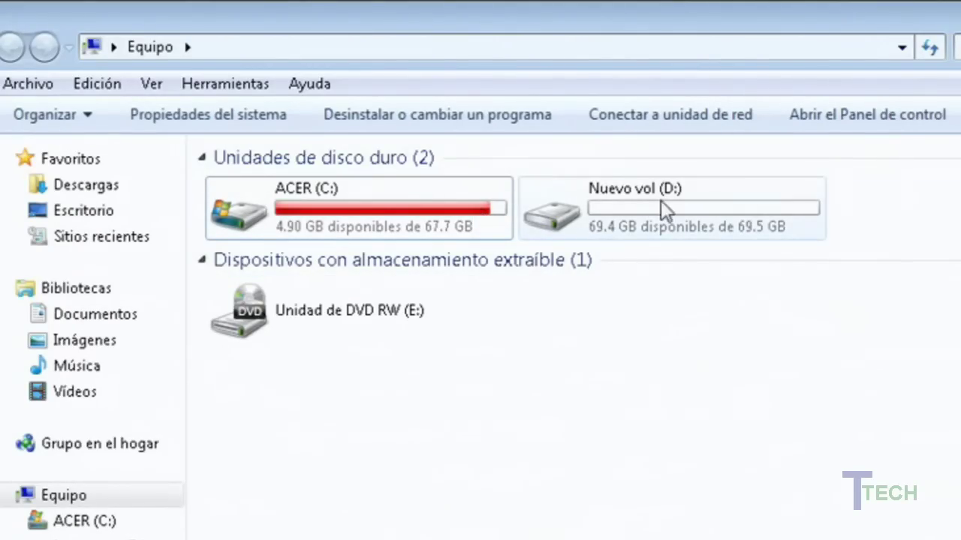
mouse_move(674, 229)
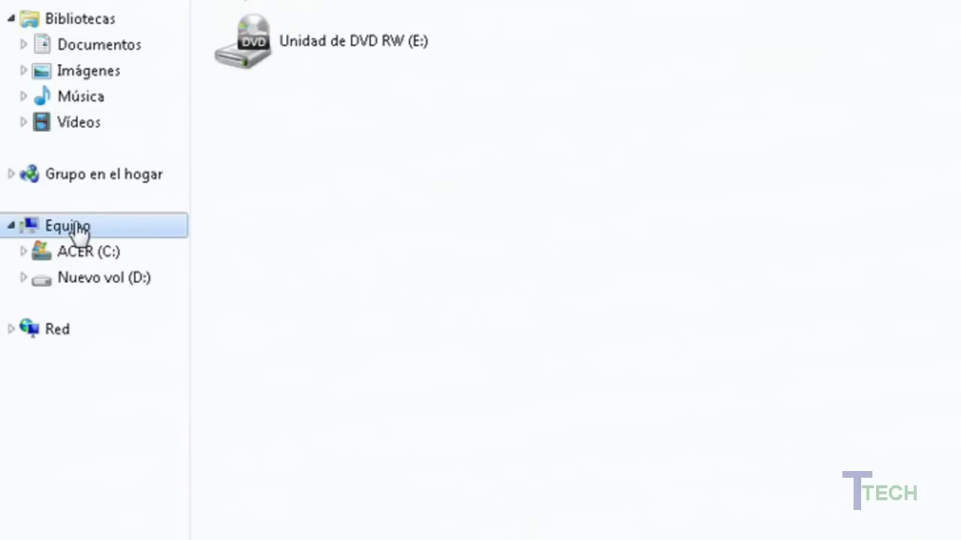
Open the computer's management console and show its disk administration view (Administración de discos).
right_click(81, 233)
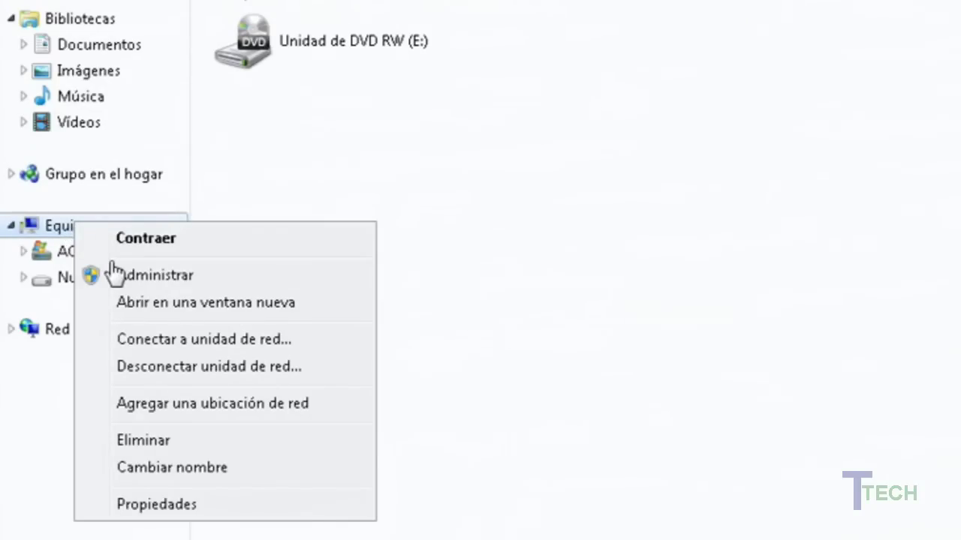
click(141, 278)
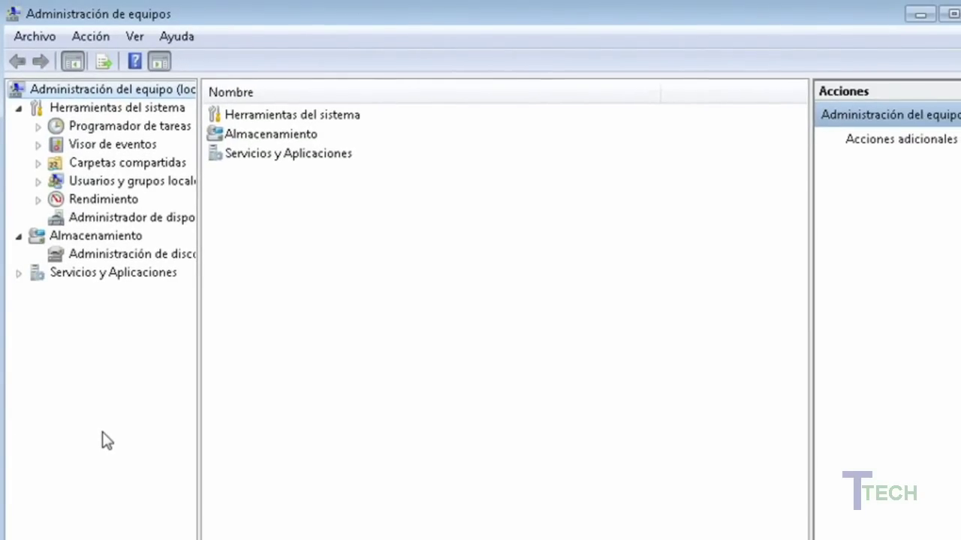
click(91, 259)
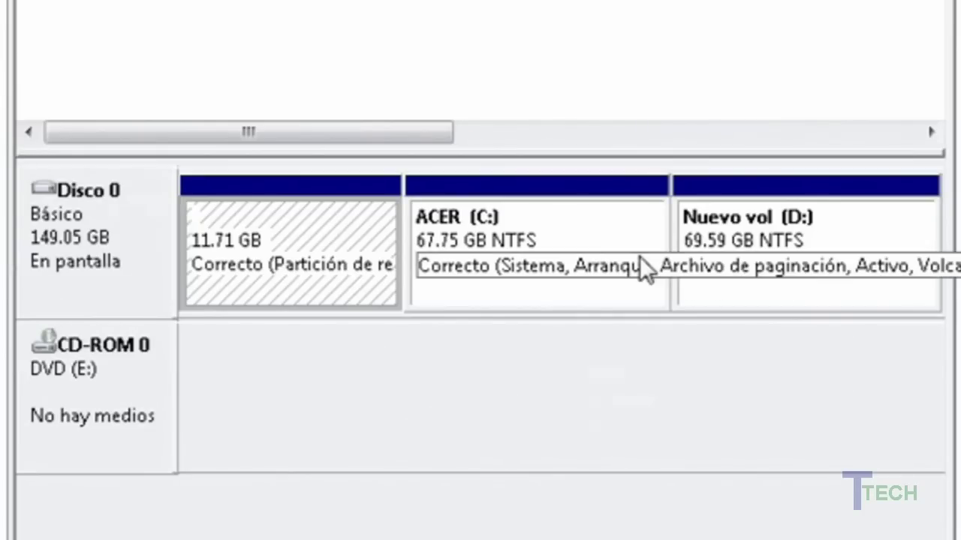
Delete the Nuevo vol (D:) volume on Disco 0, accepting the erasure of its data.
right_click(577, 236)
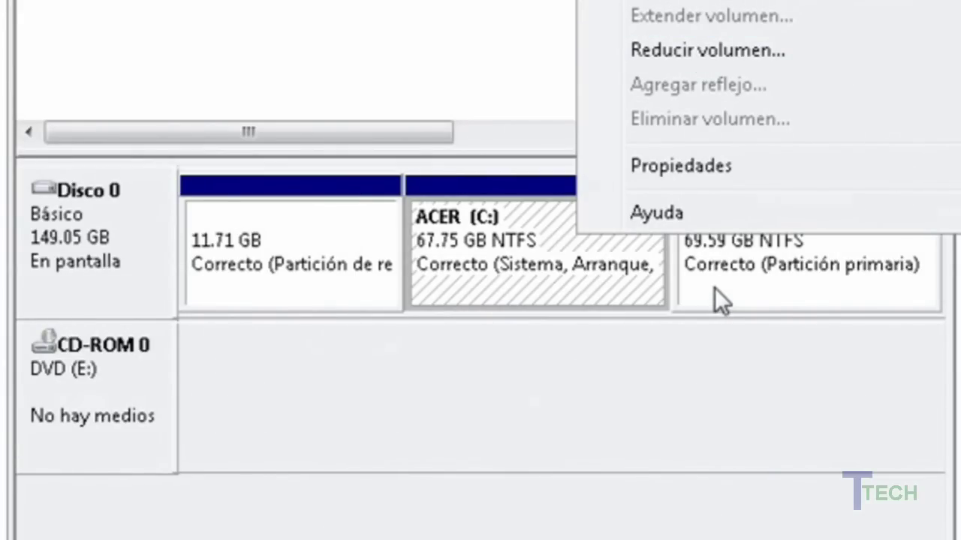
click(705, 387)
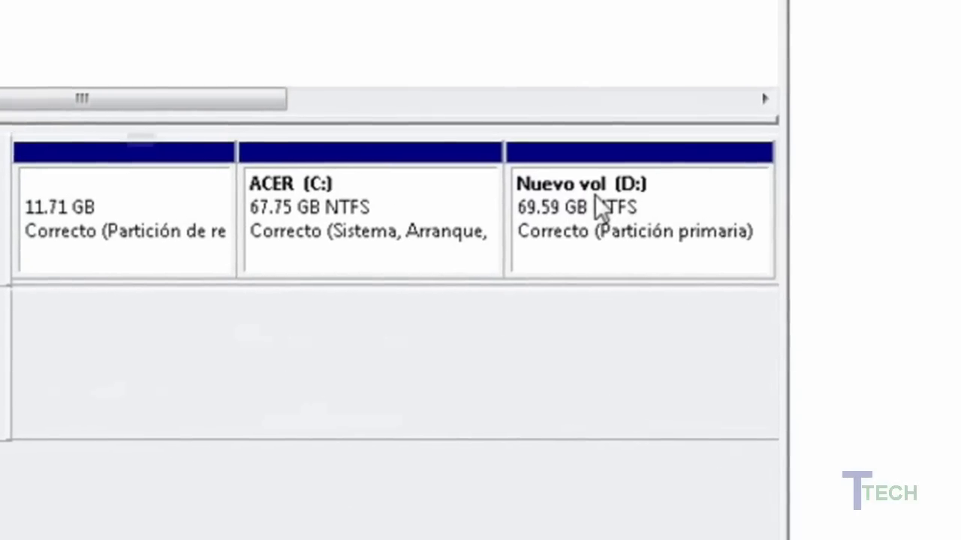
right_click(762, 230)
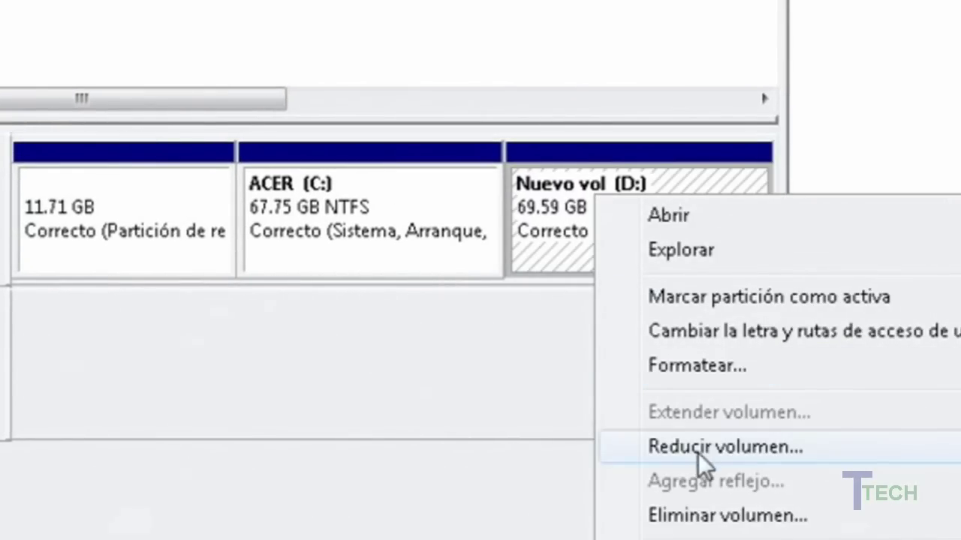
click(721, 516)
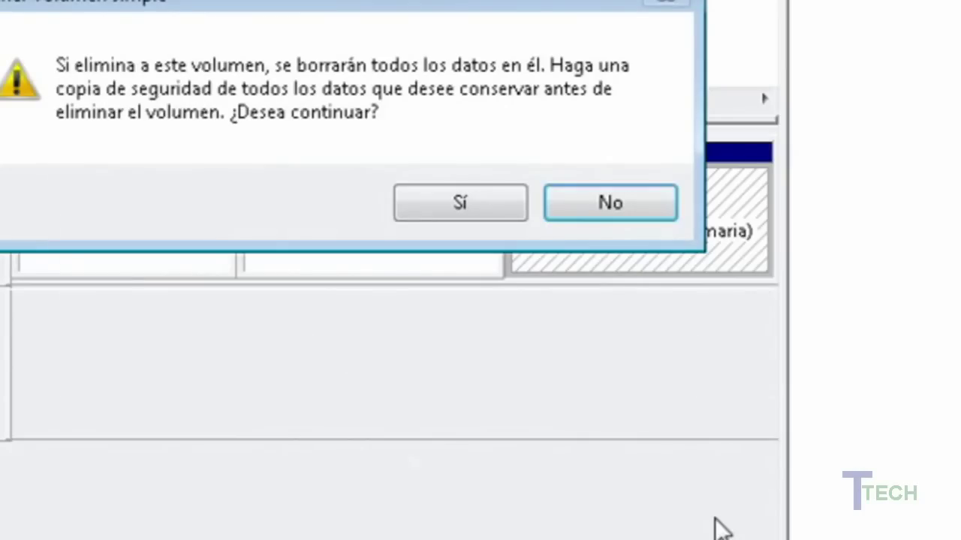
click(460, 204)
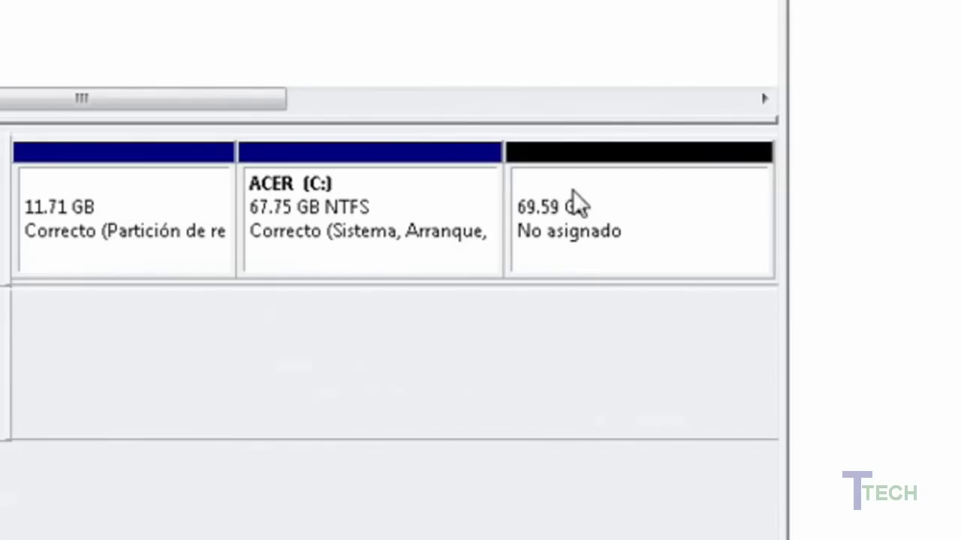
Extend the ACER (C:) volume with 40000 MB of the unallocated space on Disco 0.
right_click(415, 200)
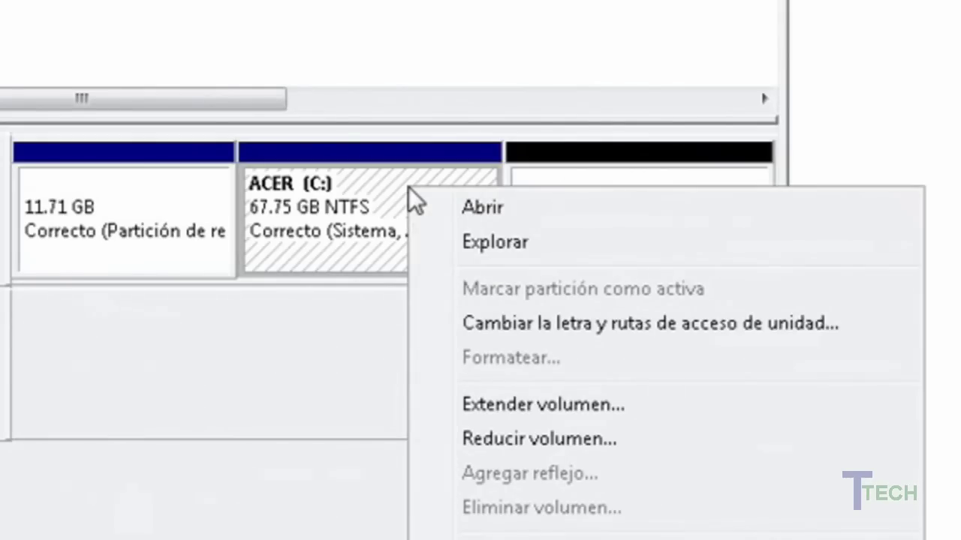
click(528, 409)
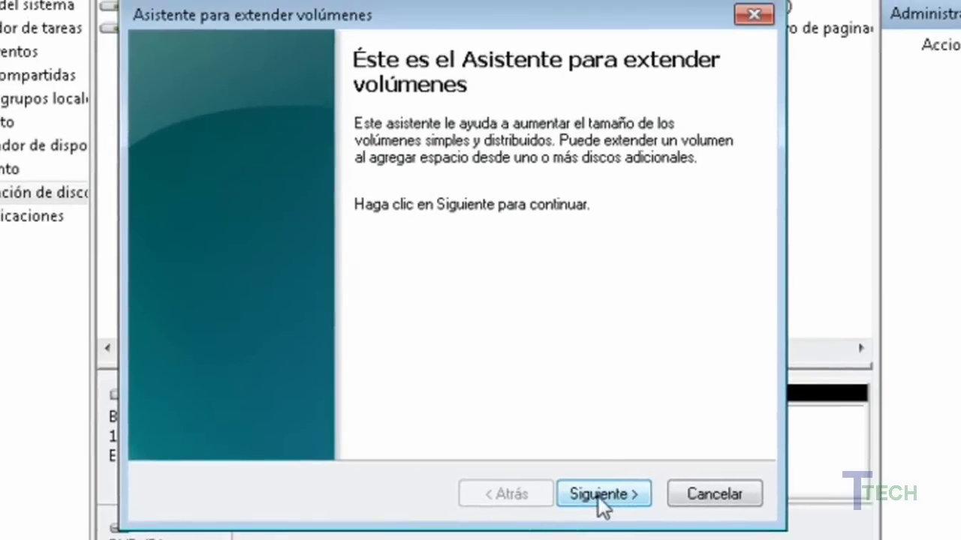
click(598, 494)
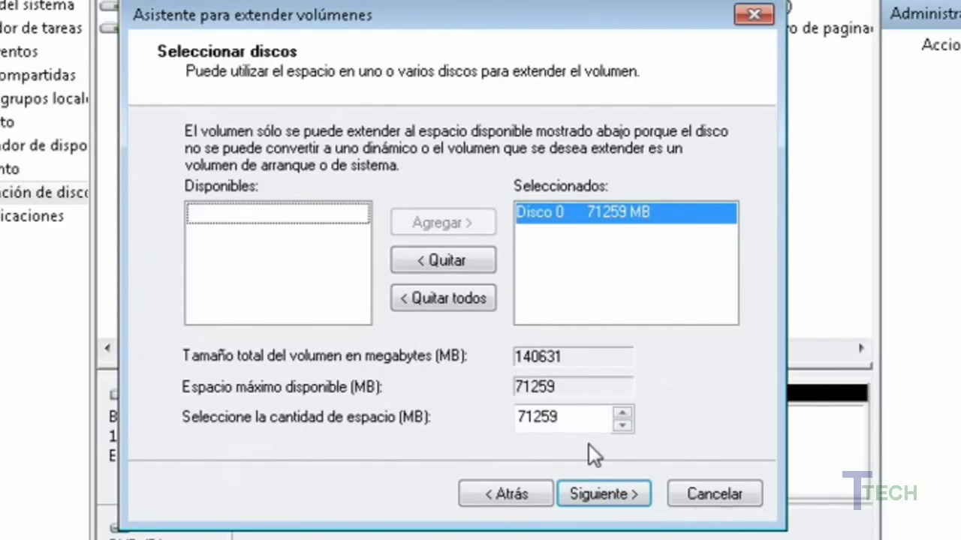
click(568, 414)
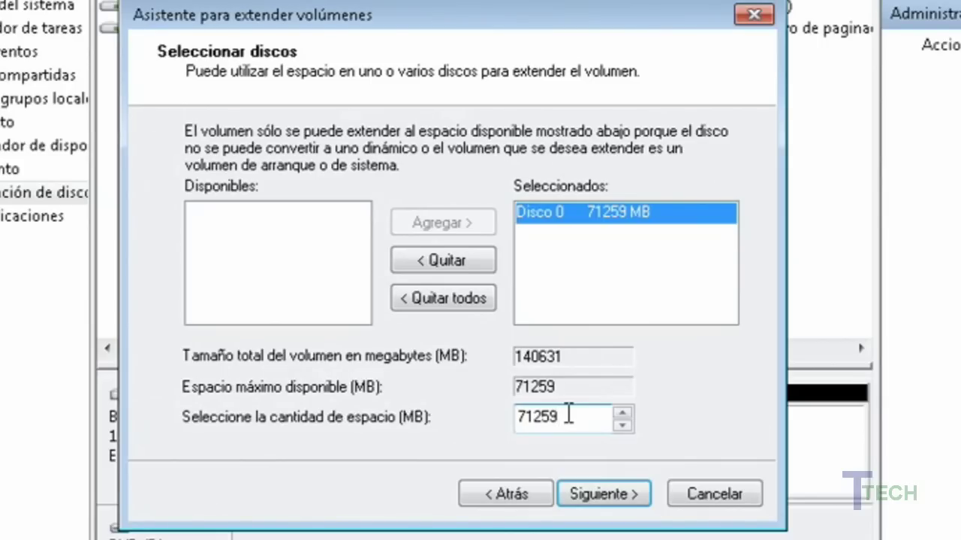
key(BackSpace)
key(BackSpace)
key(BackSpace)
key(BackSpace)
key(BackSpace)
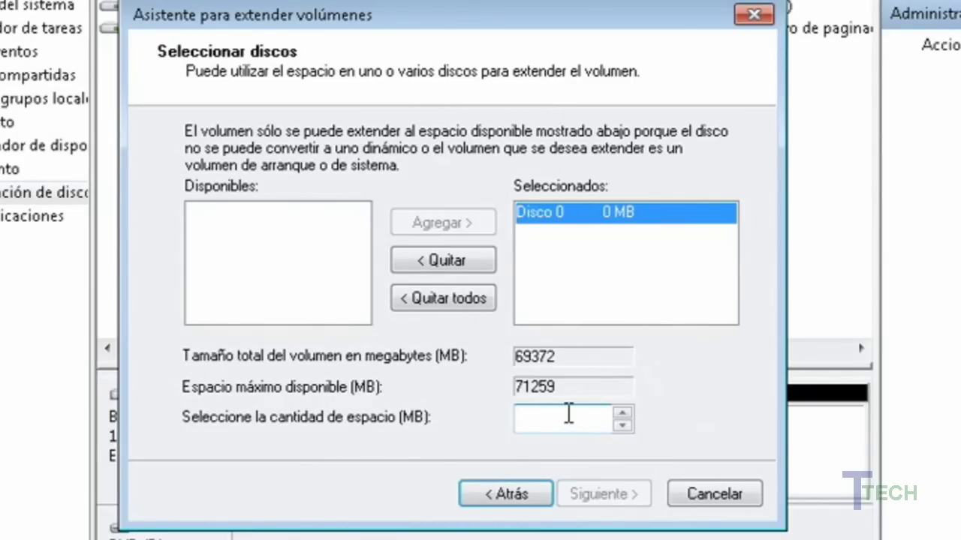
text(4)
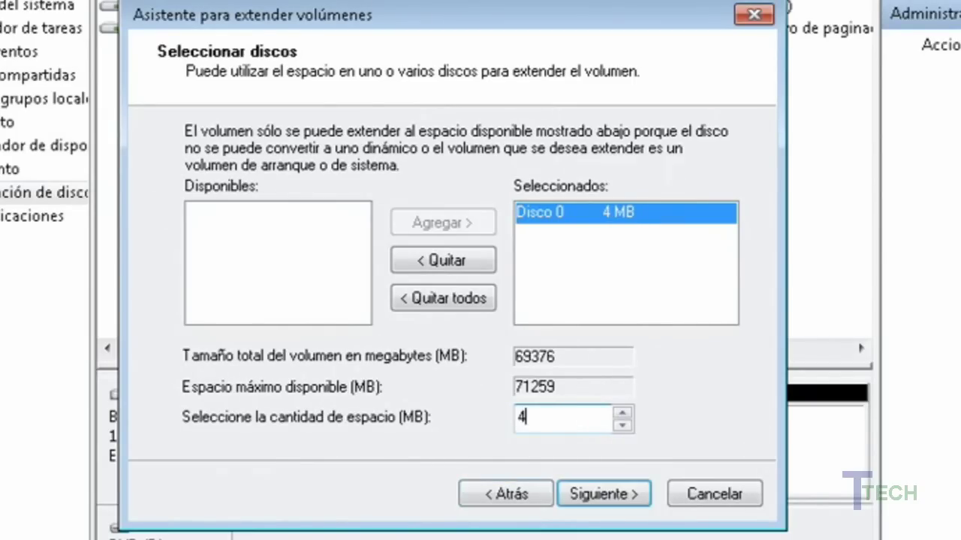
text(0000)
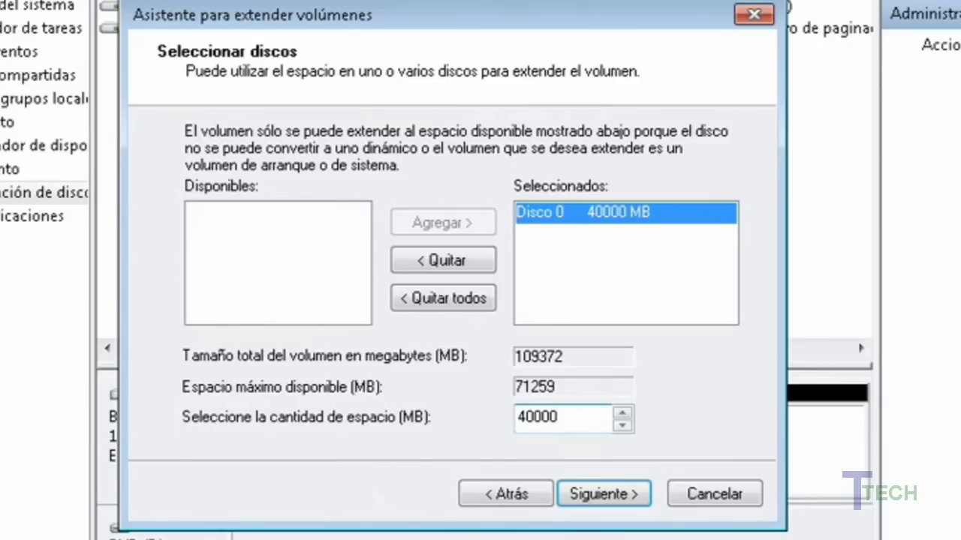
click(595, 492)
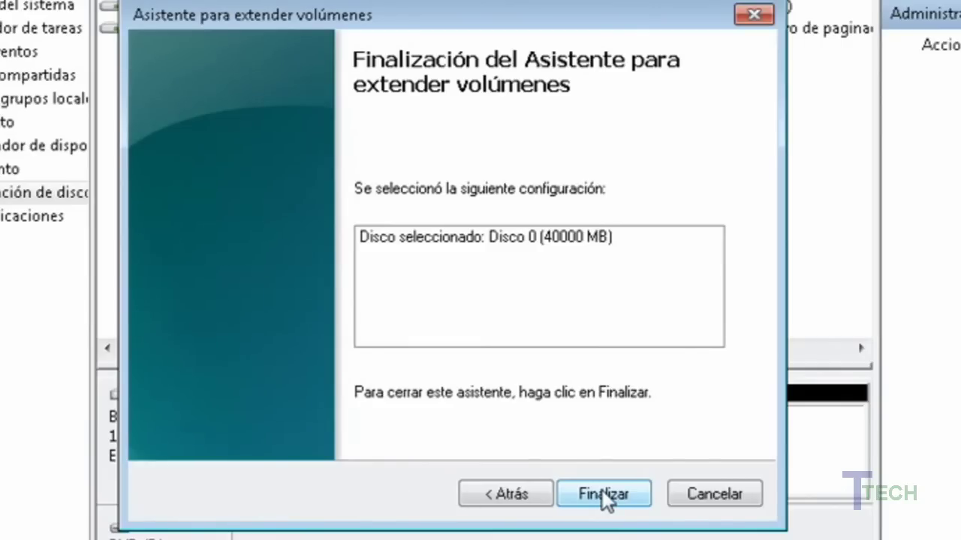
click(603, 495)
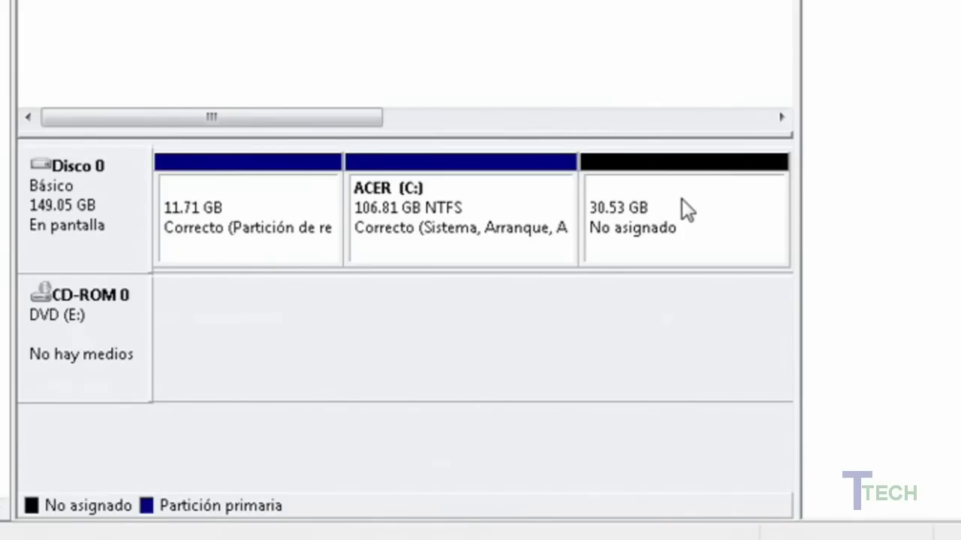
Start a new simple volume in the remaining unallocated space, using the full 31259 MB and drive letter D.
right_click(681, 200)
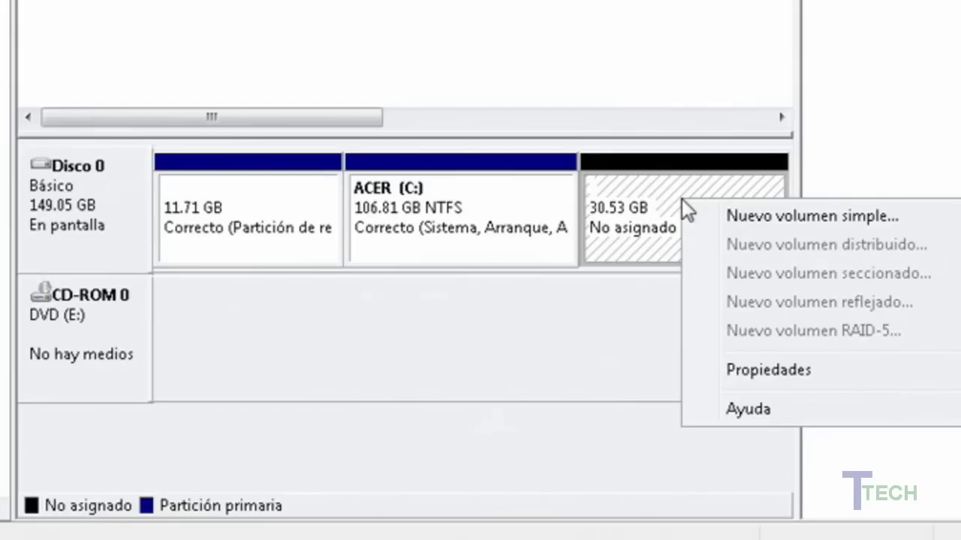
click(756, 217)
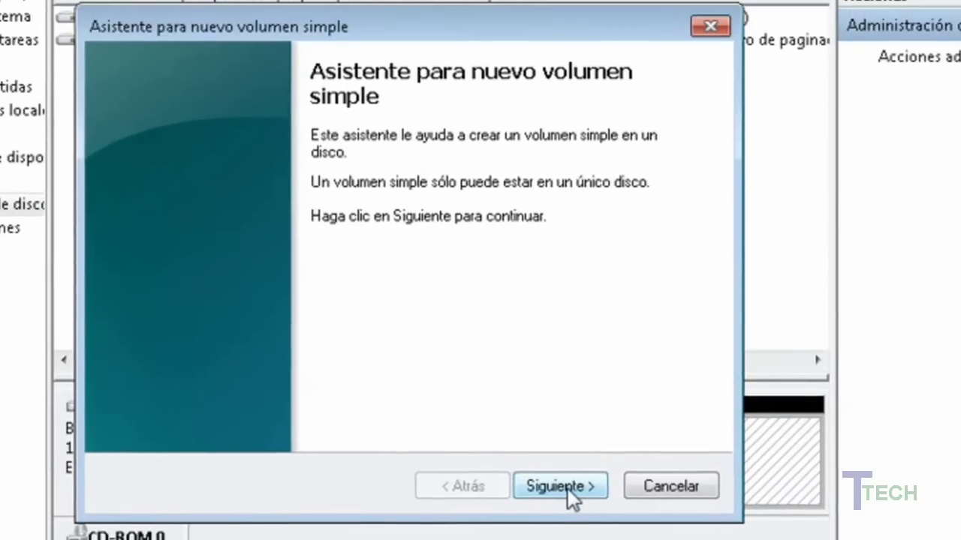
click(567, 489)
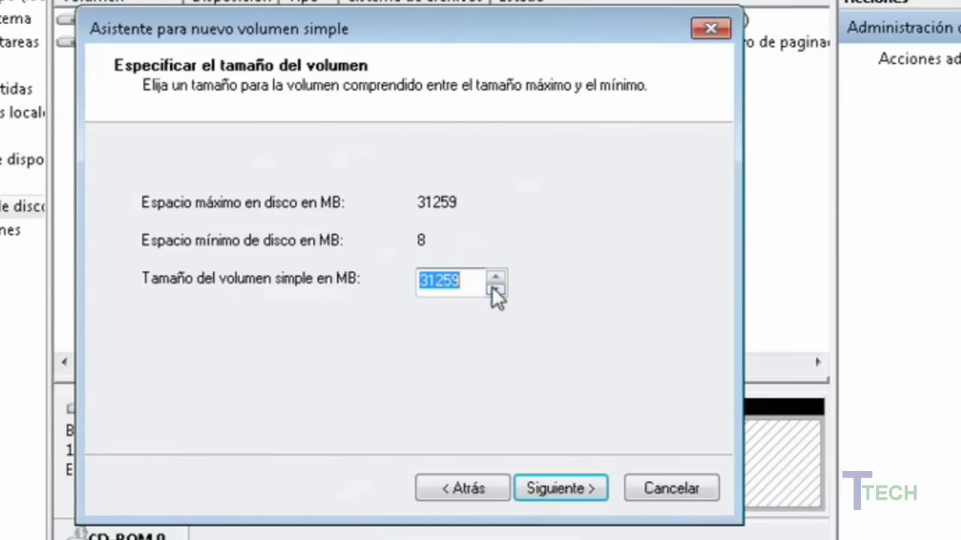
click(566, 489)
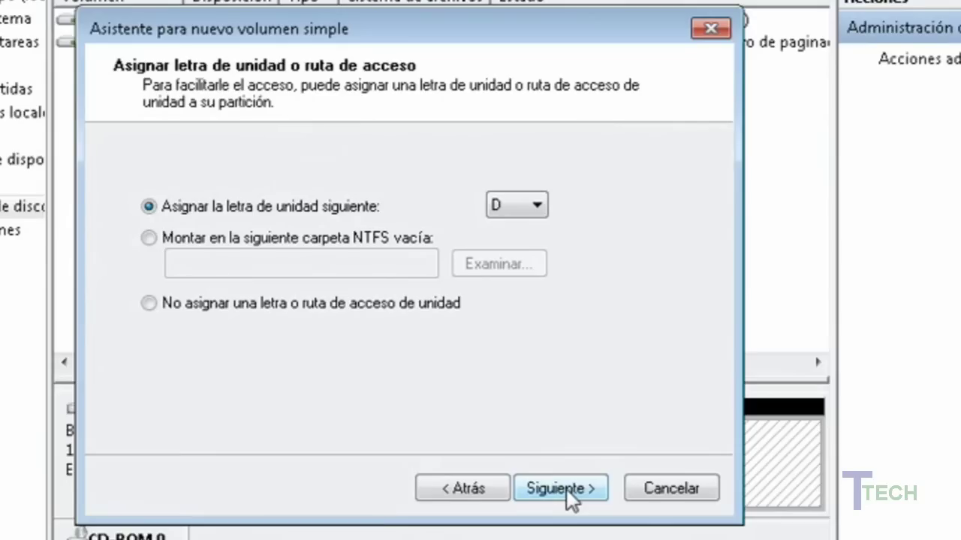
click(566, 489)
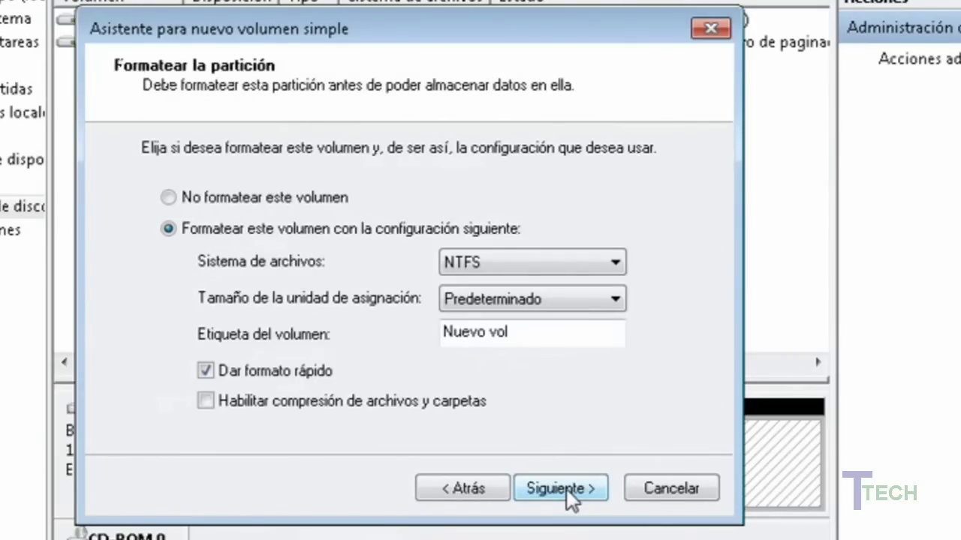
Label the new volume Respaldo, keep the NTFS quick format with default allocation size, and finish creating it.
click(524, 328)
key(BackSpace)
key(BackSpace)
key(BackSpace)
key(BackSpace)
key(BackSpace)
key(BackSpace)
key(BackSpace)
key(BackSpace)
key(BackSpace)
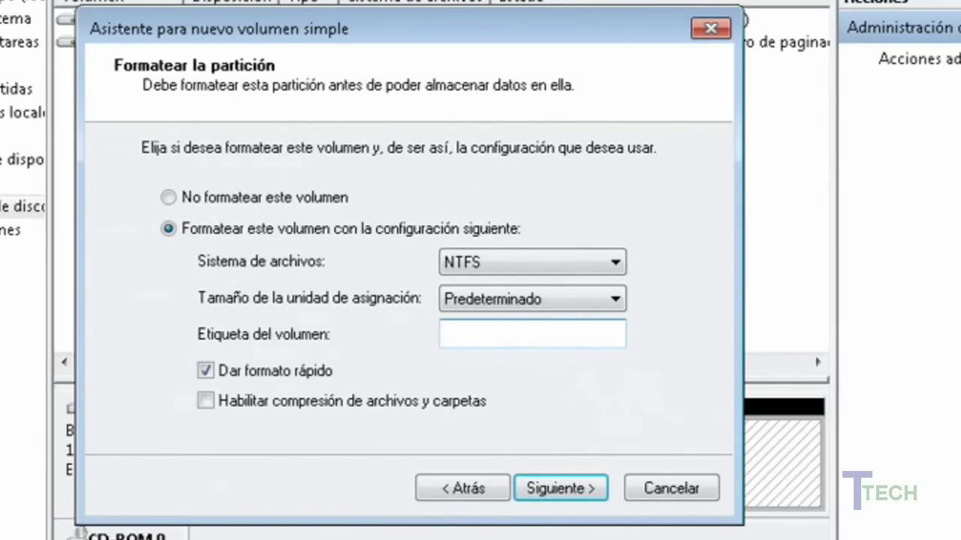
text(Respaldo)
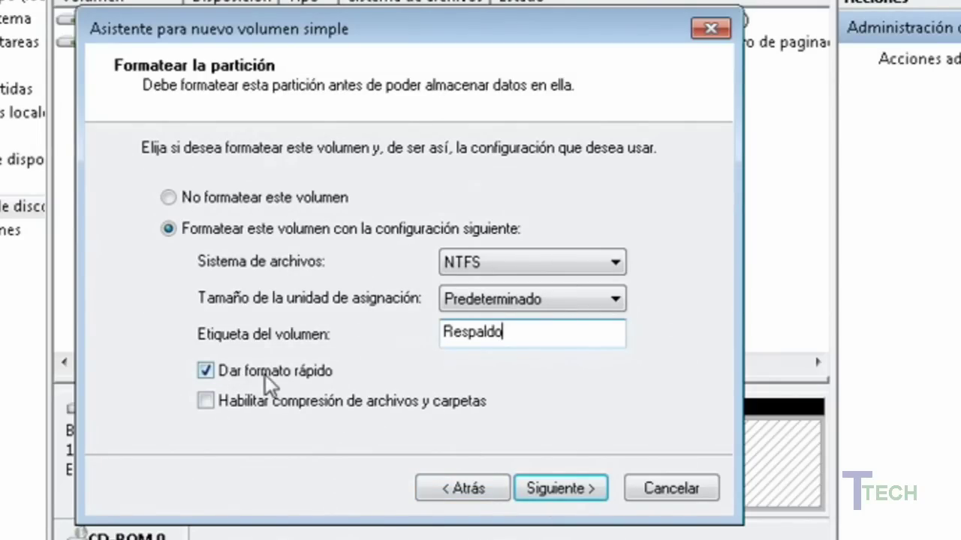
click(561, 491)
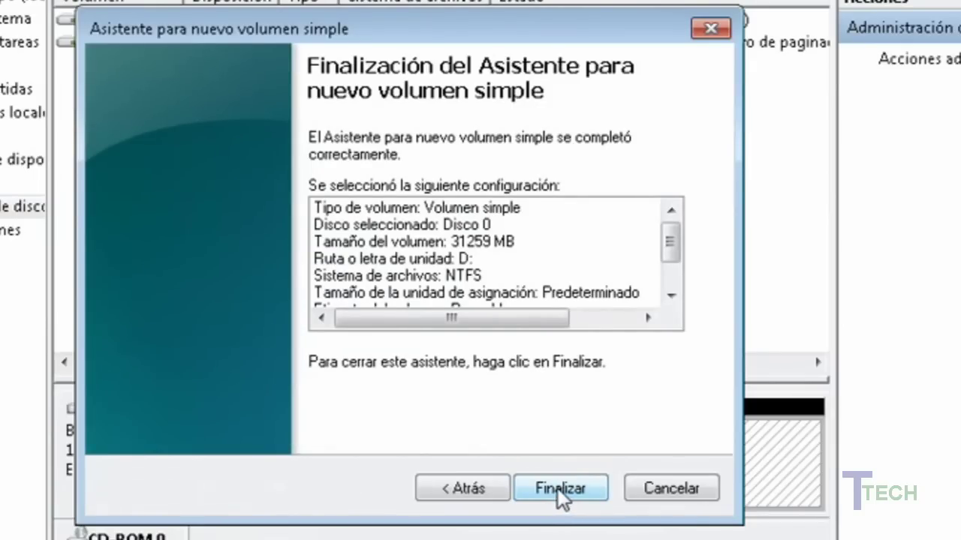
click(558, 488)
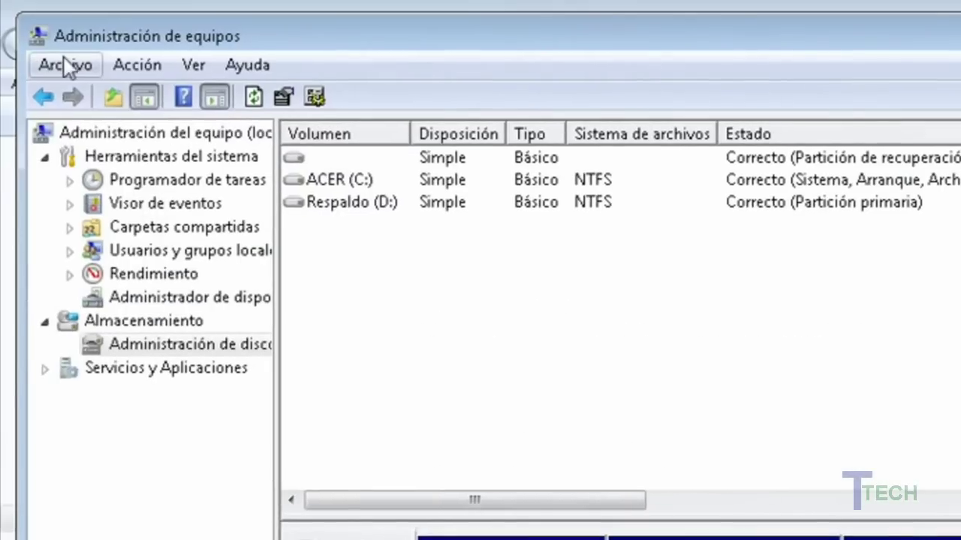
Close the management console and the AutoPlay window for Respaldo (D:), and check the ACER (C:) drive's capacity in Equipo.
click(66, 66)
click(90, 137)
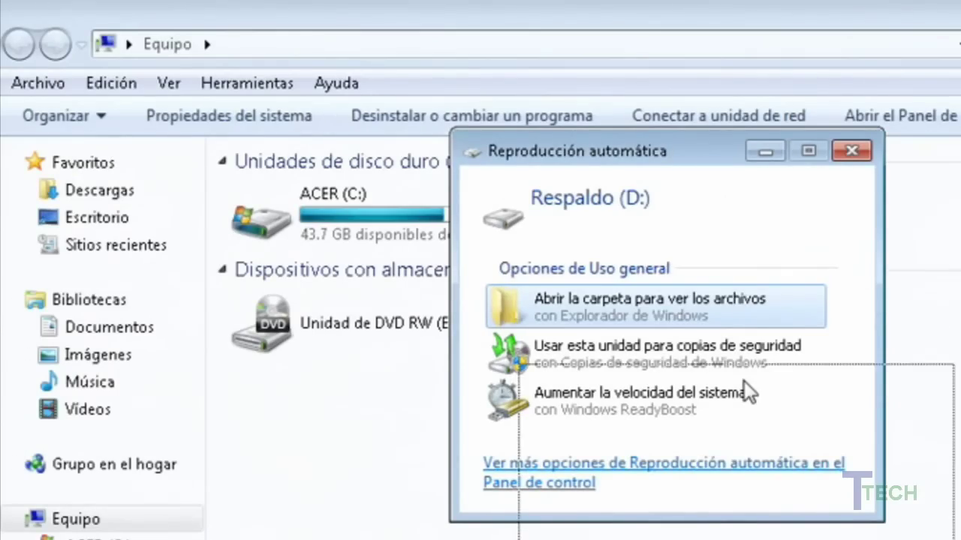
drag(745, 433, 736, 457)
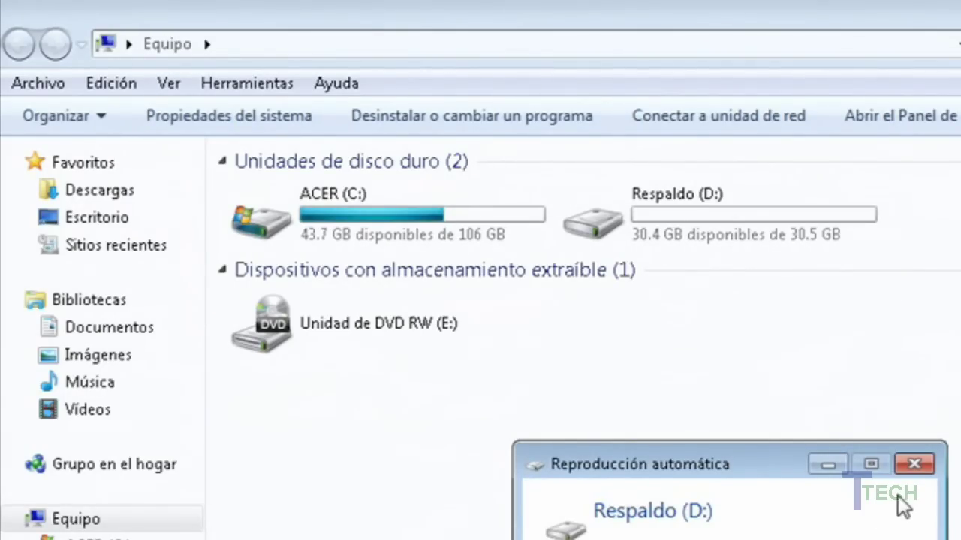
click(914, 464)
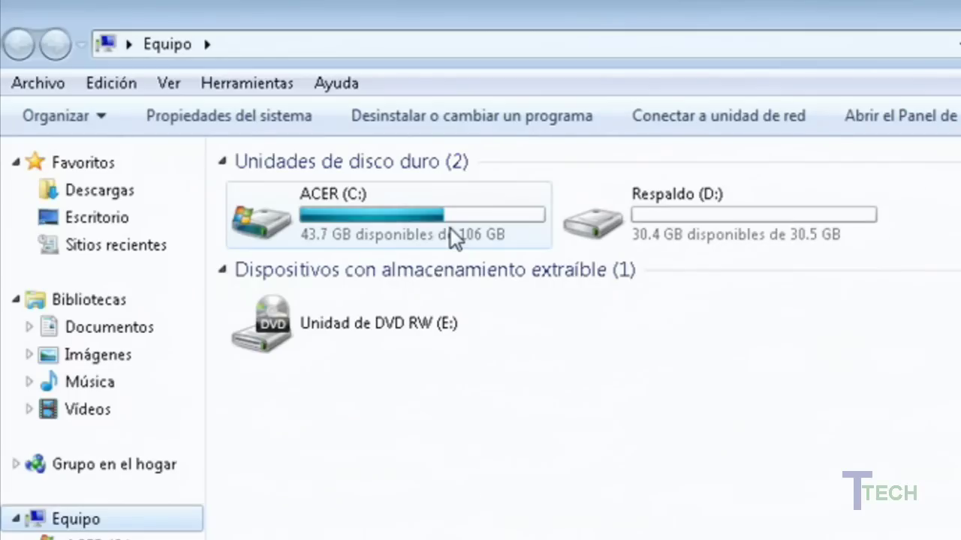
mouse_move(446, 229)
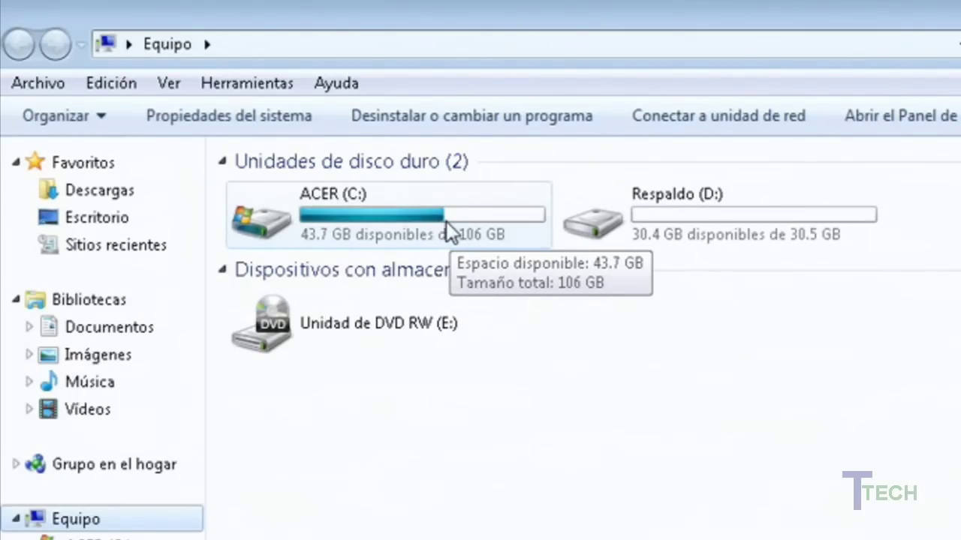